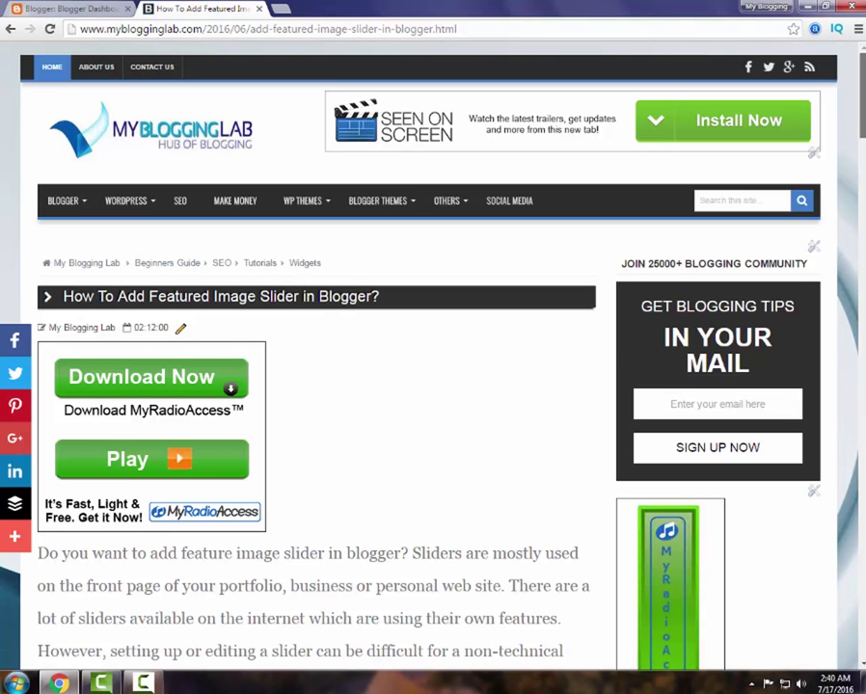
Step: Copy the slider script and stylesheet code from step 3 of the tutorial
scroll(372, 434, down, 1)
scroll(318, 385, down, 3)
scroll(318, 385, down, 5)
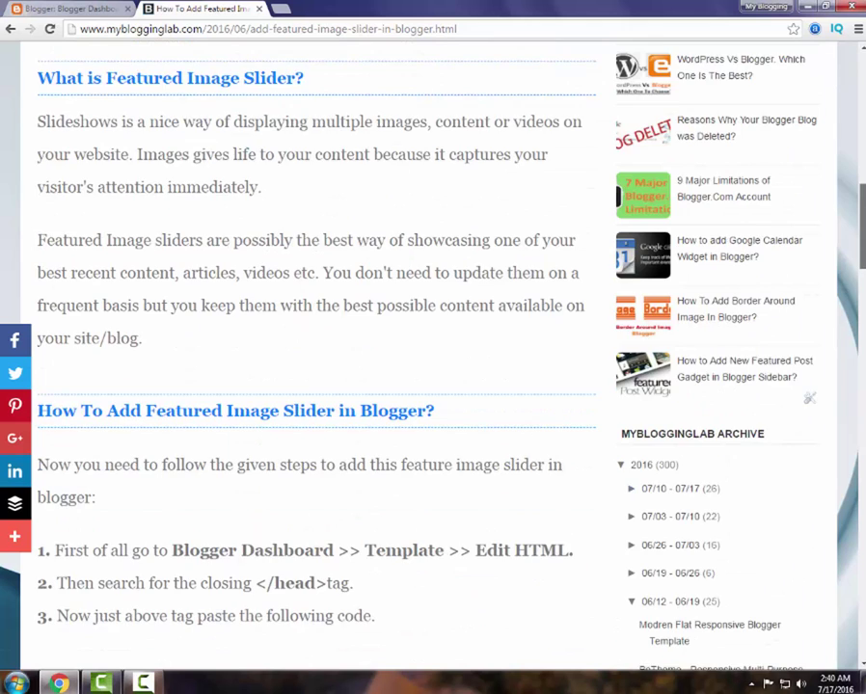
scroll(318, 386, down, 1)
scroll(29, 193, down, 4)
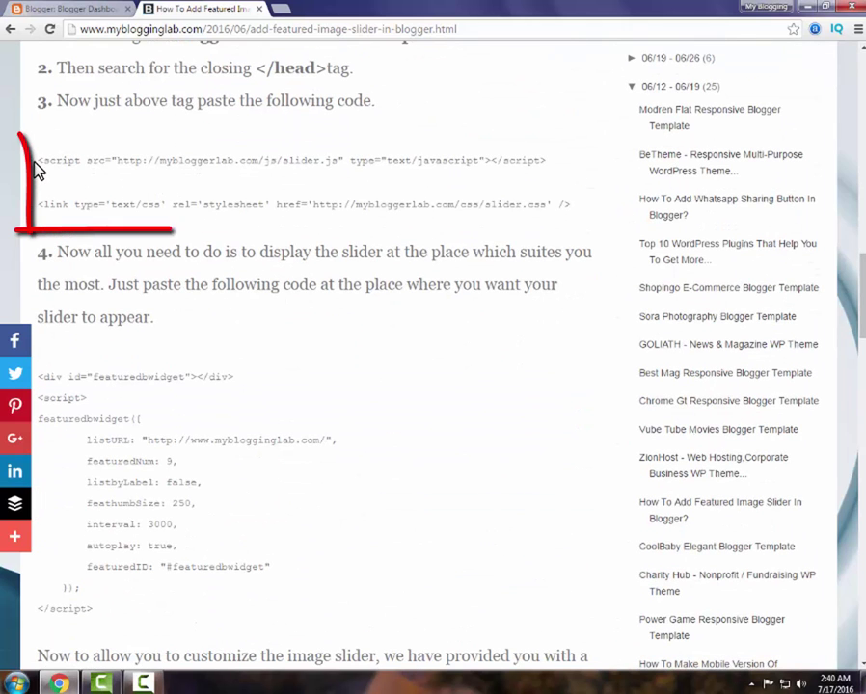
drag(38, 160, 460, 200)
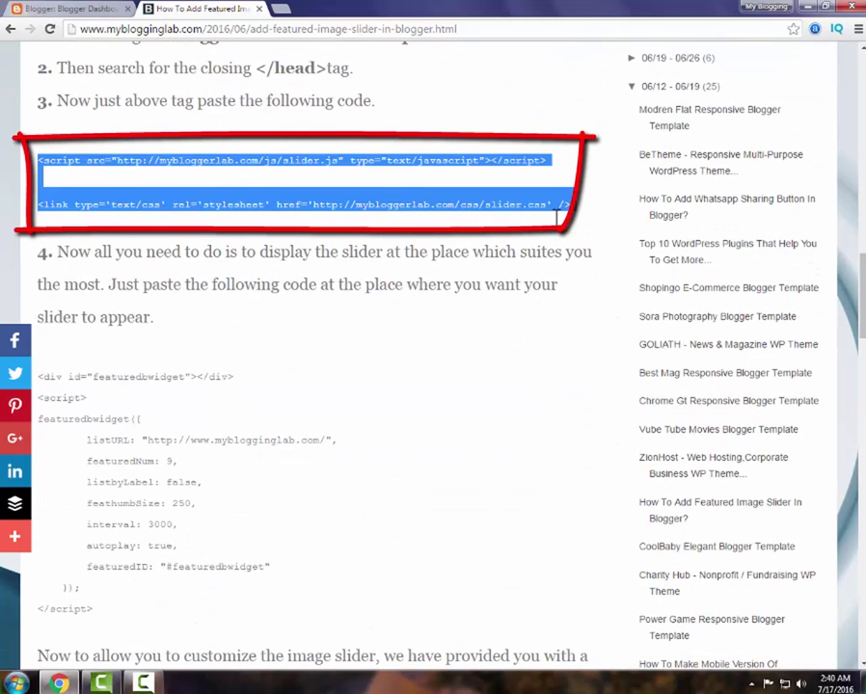
right_click(461, 201)
click(472, 214)
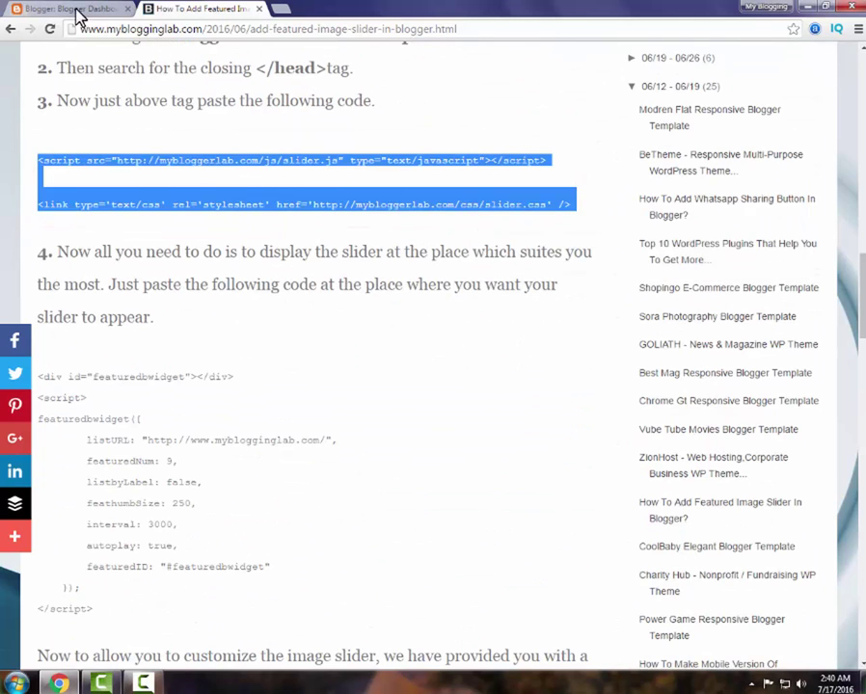
Step: Open the Template page for the My Blogging Lab blog in Blogger
click(126, 9)
click(578, 151)
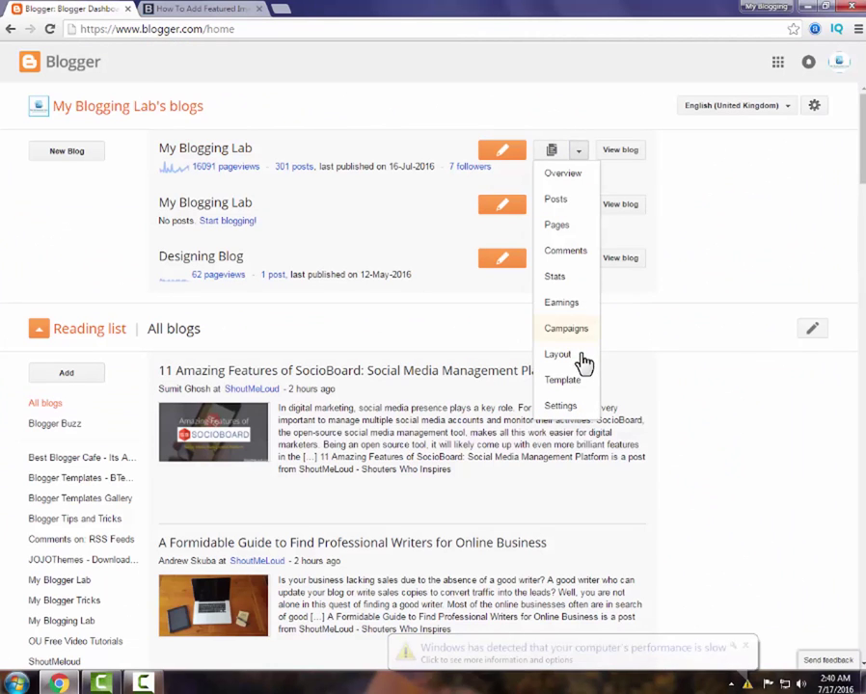
click(567, 382)
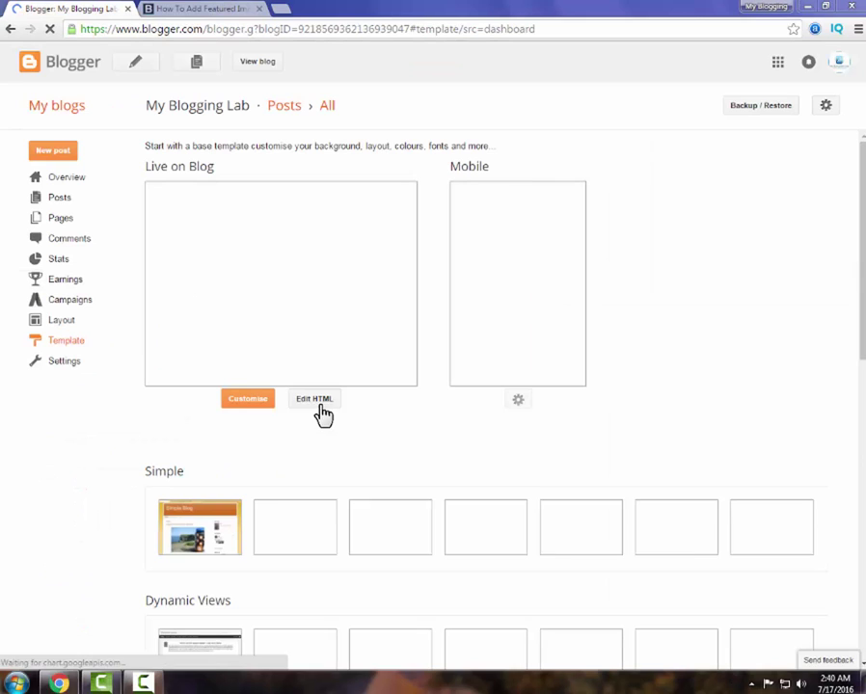
Step: Paste the slider code just above </head> in the template HTML, save it, and return to the tutorial
click(301, 400)
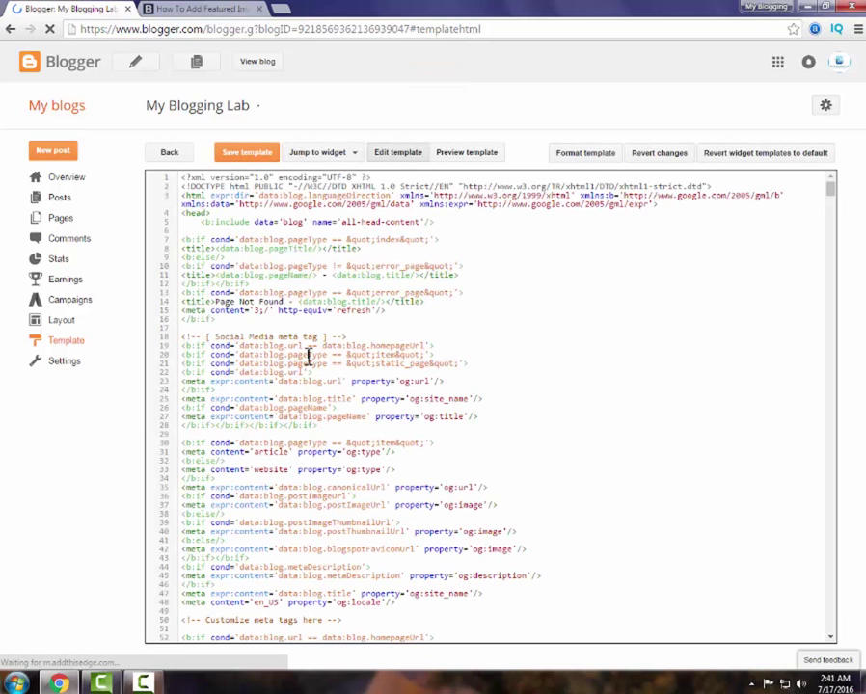
key(ctrl+f)
text(</head>)
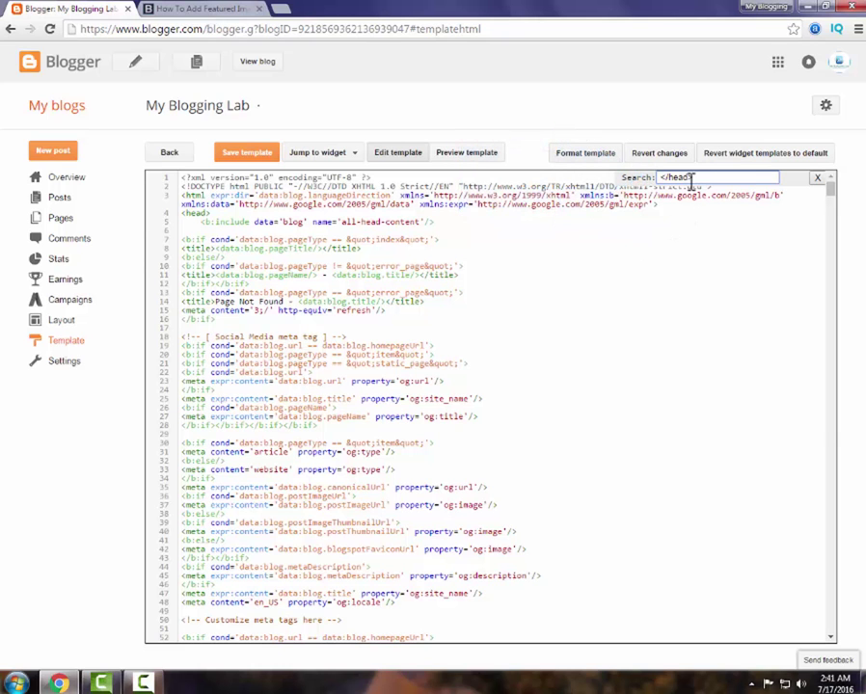
key(Return)
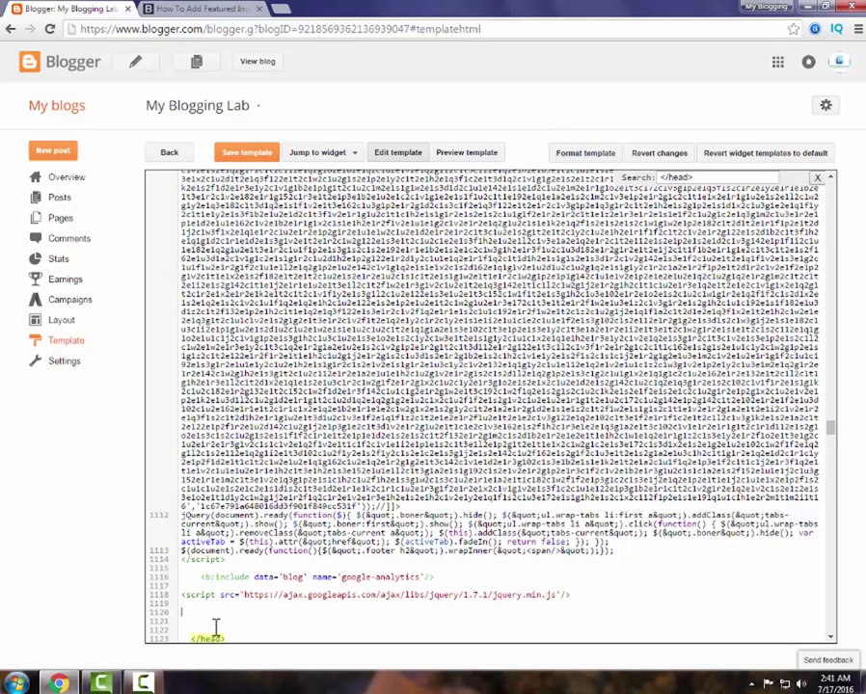
key(ctrl+v)
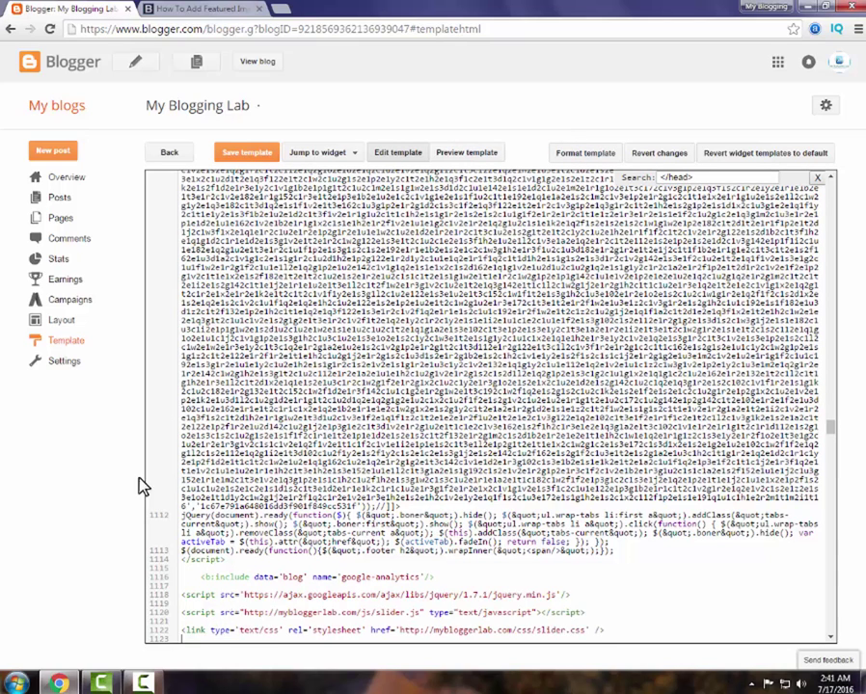
click(230, 153)
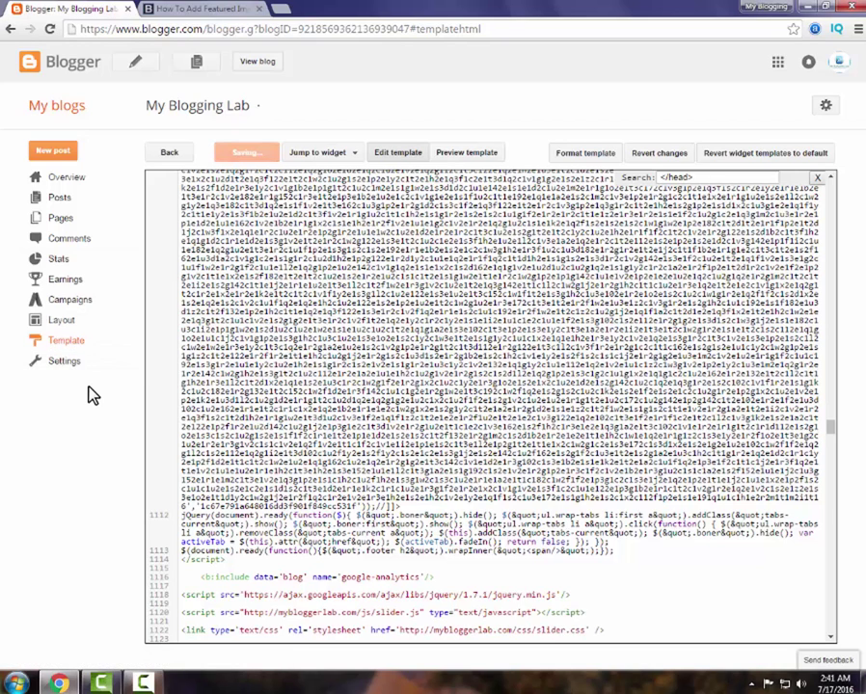
click(154, 8)
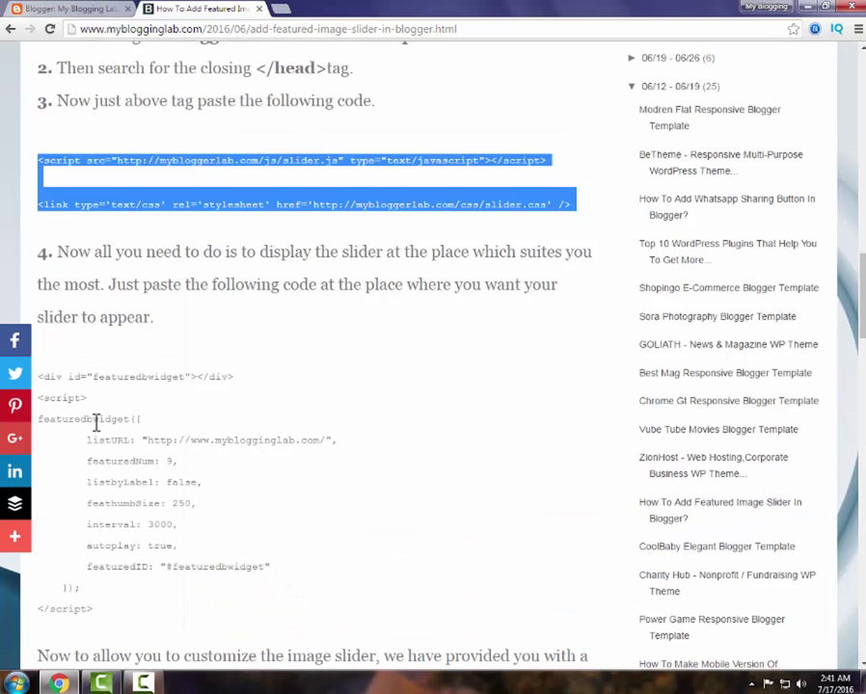
Step: Copy the featured widget code block from the tutorial
scroll(96, 424, down, 1)
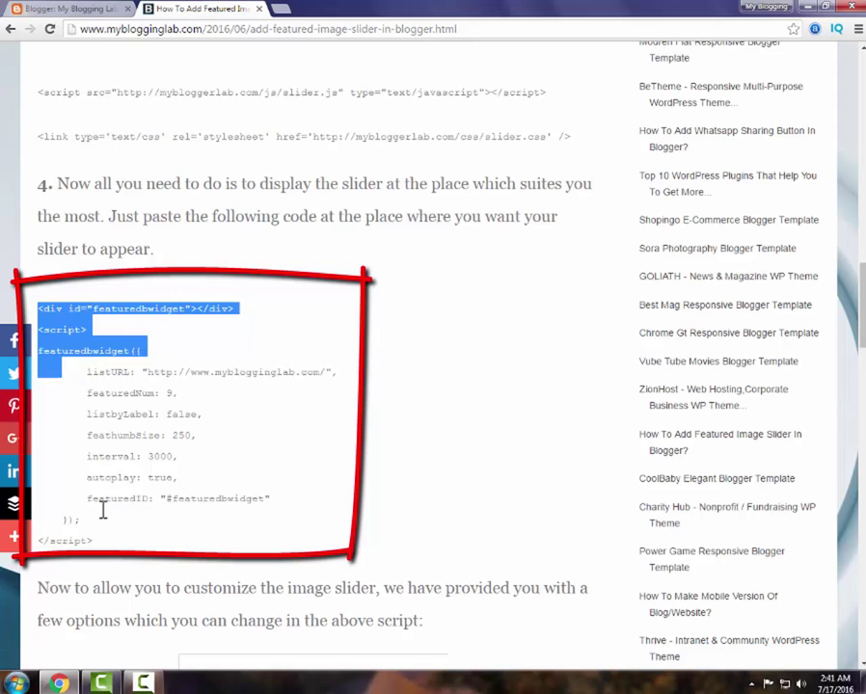
drag(41, 307, 96, 543)
right_click(126, 435)
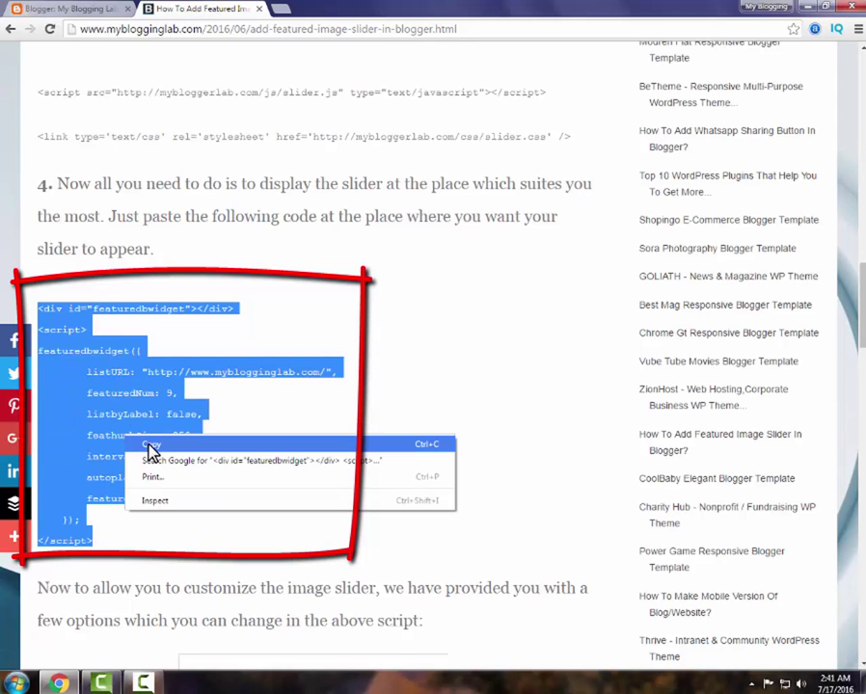
click(151, 449)
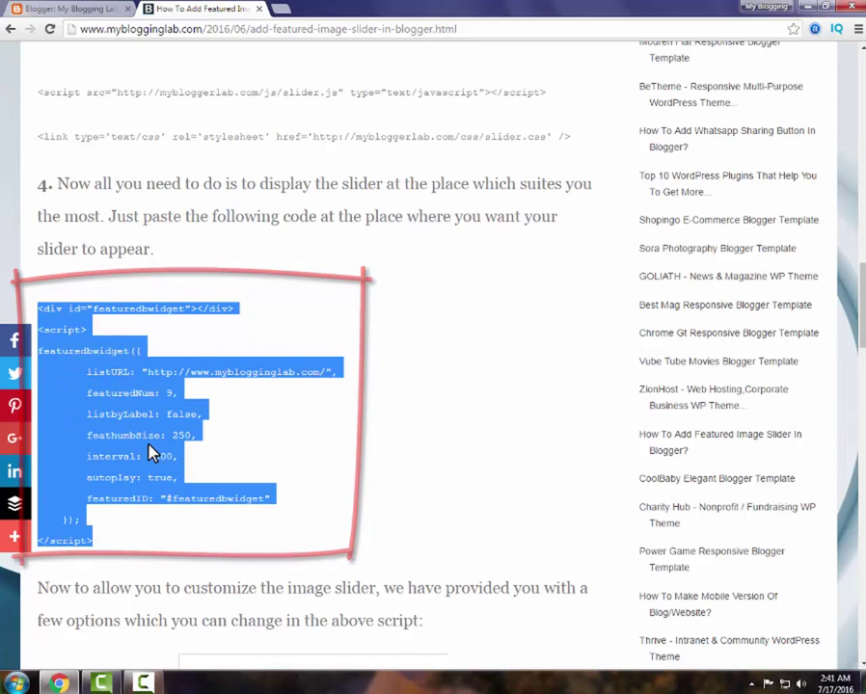
Step: Start adding a new gadget to sidebar1 on the blog's Layout page
click(97, 12)
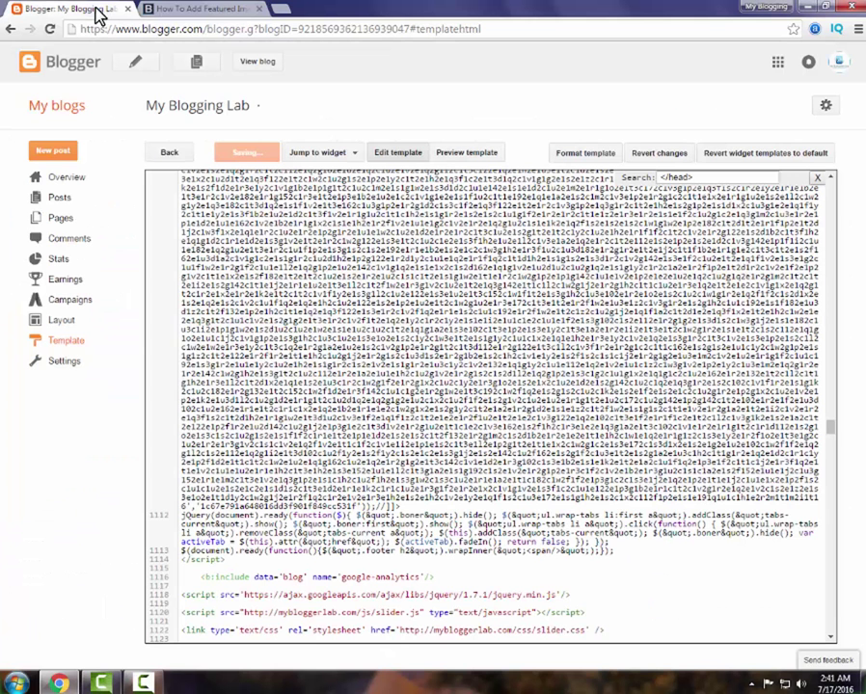
click(62, 321)
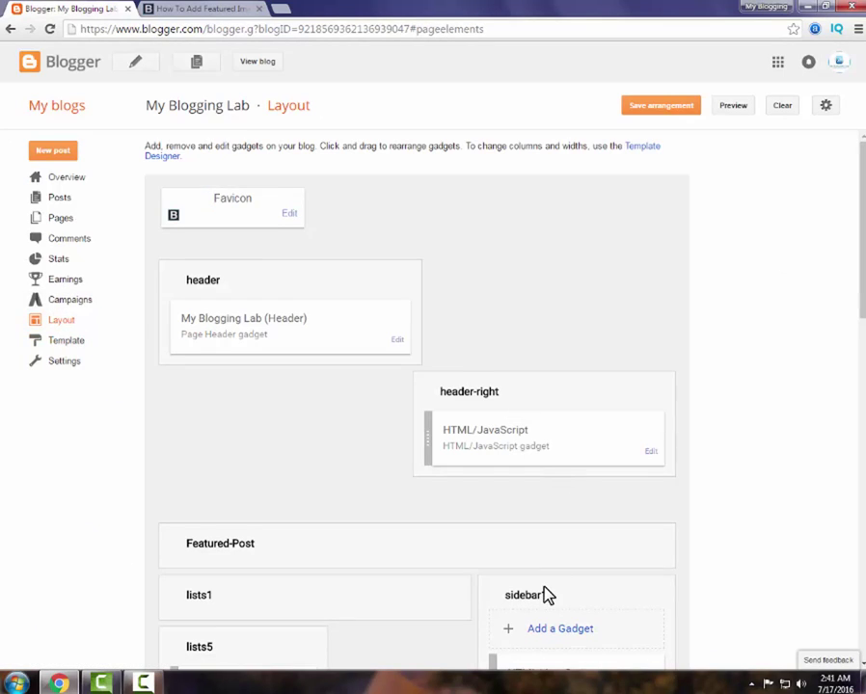
scroll(549, 583, down, 1)
click(540, 562)
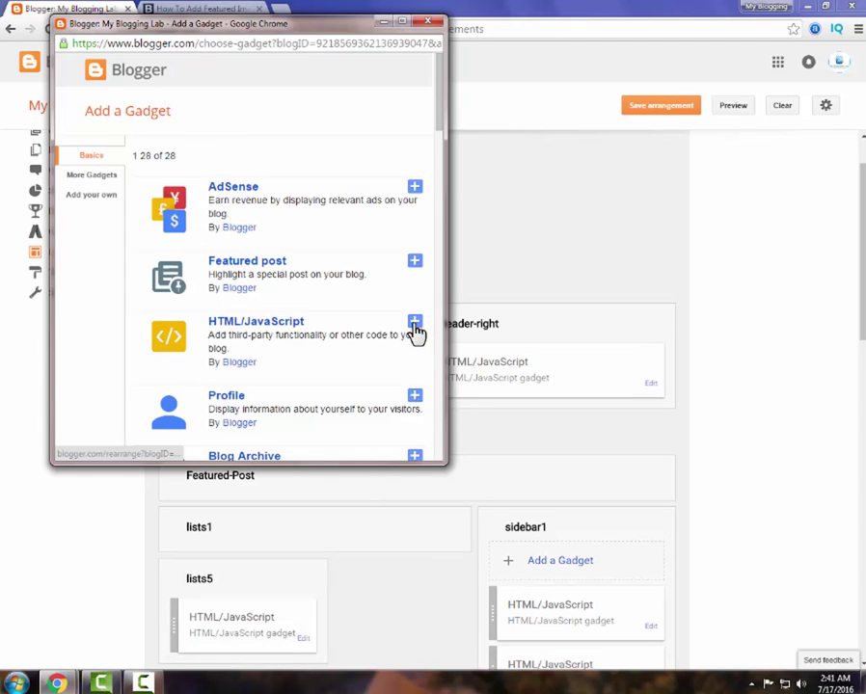
Step: Add an HTML/JavaScript gadget titled 'Featured Posts' containing the widget code, and save the arrangement
click(287, 335)
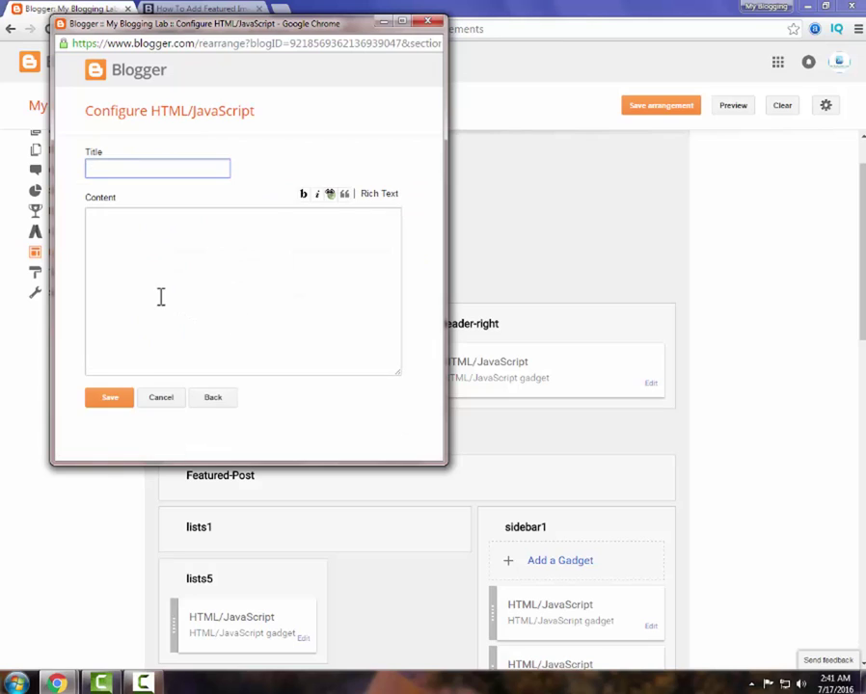
click(160, 296)
key(ctrl+v)
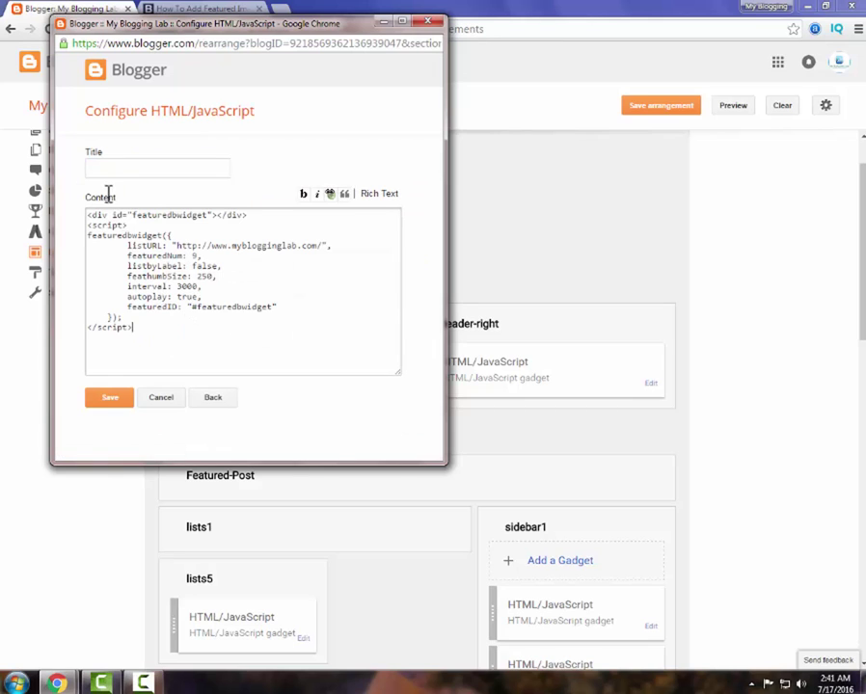
click(115, 170)
text(Featured Posts)
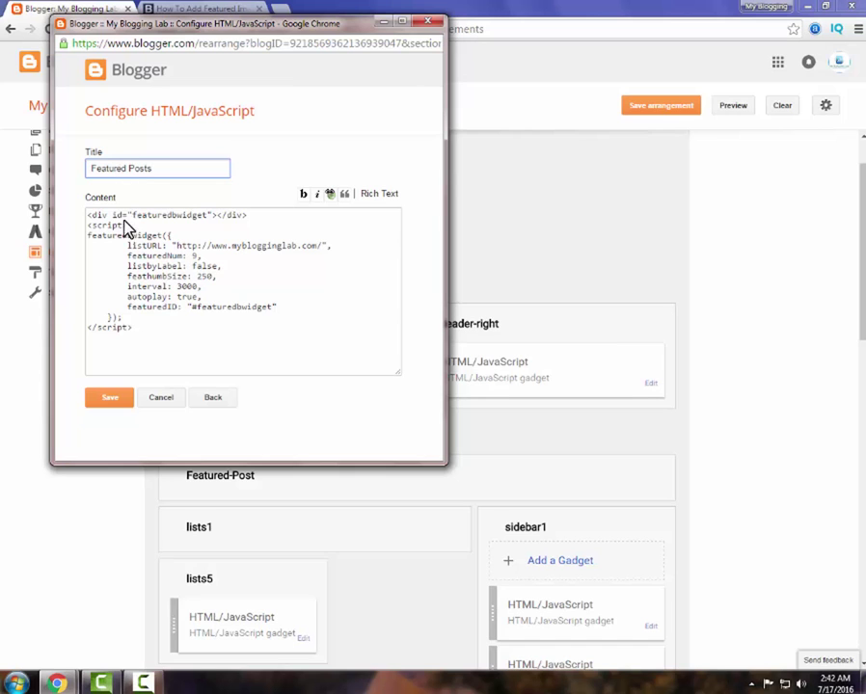
click(114, 403)
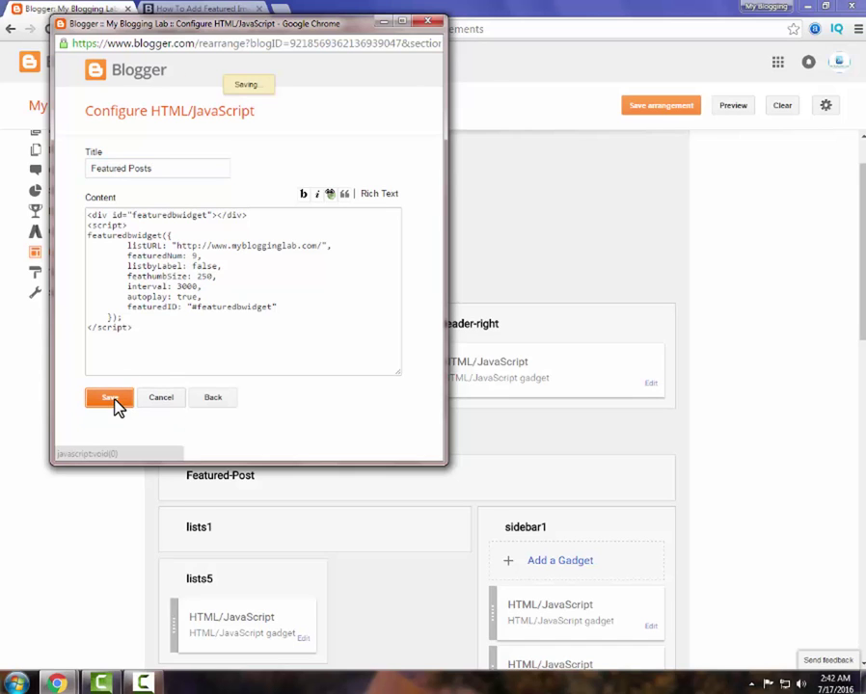
click(637, 114)
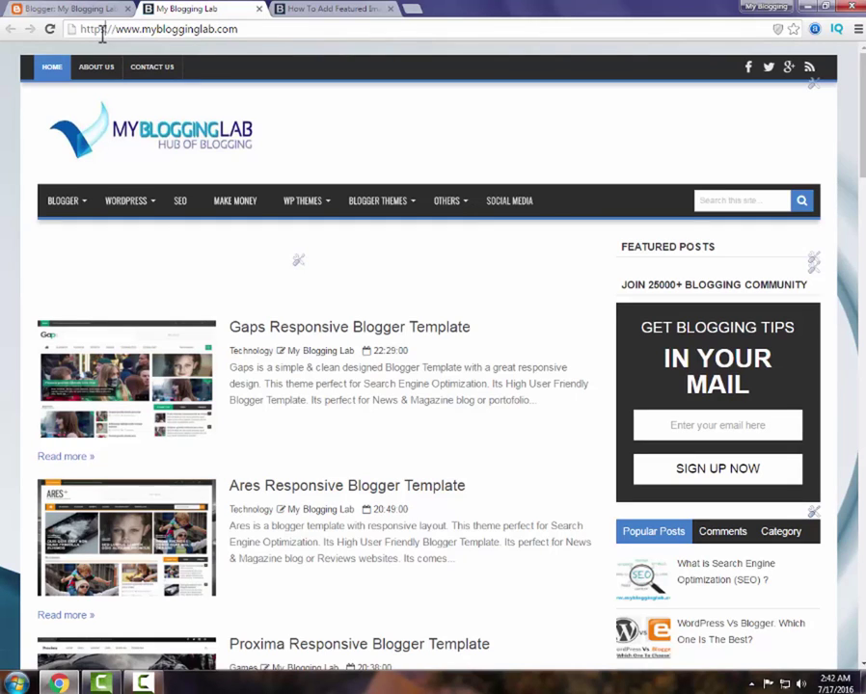
Step: Reload the live blog homepage to check the Featured Posts slider
click(100, 31)
key(Return)
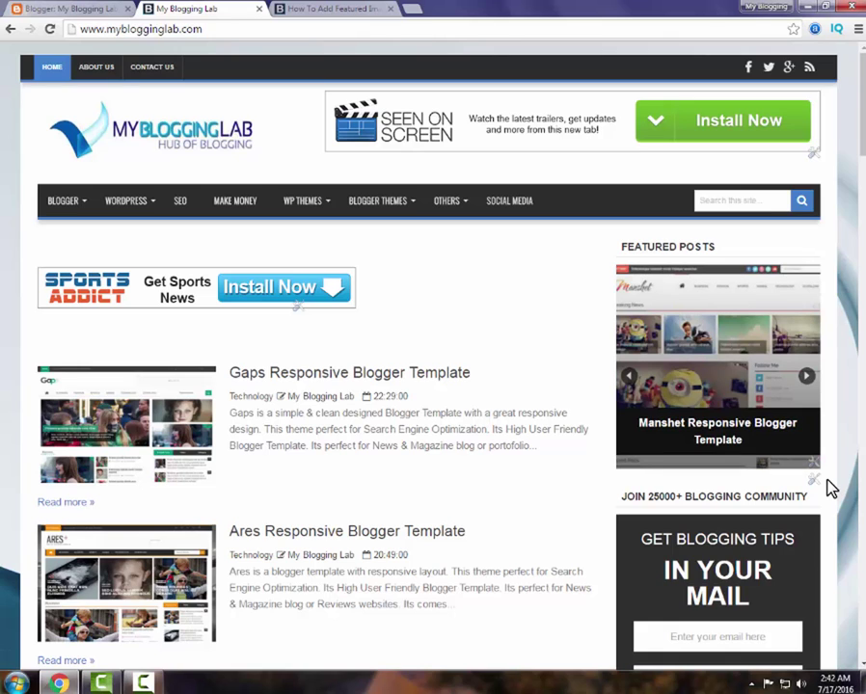
Step: Copy the example listbyLabel:"AmazingVideos" line from the tutorial's List By Label row
click(322, 9)
scroll(304, 376, down, 2)
scroll(303, 381, down, 6)
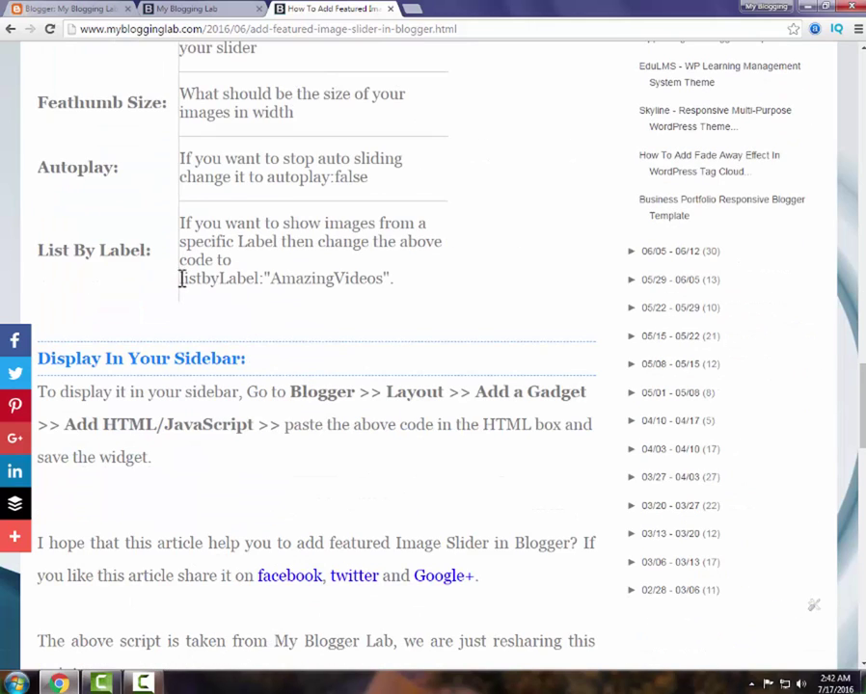
drag(182, 279, 392, 281)
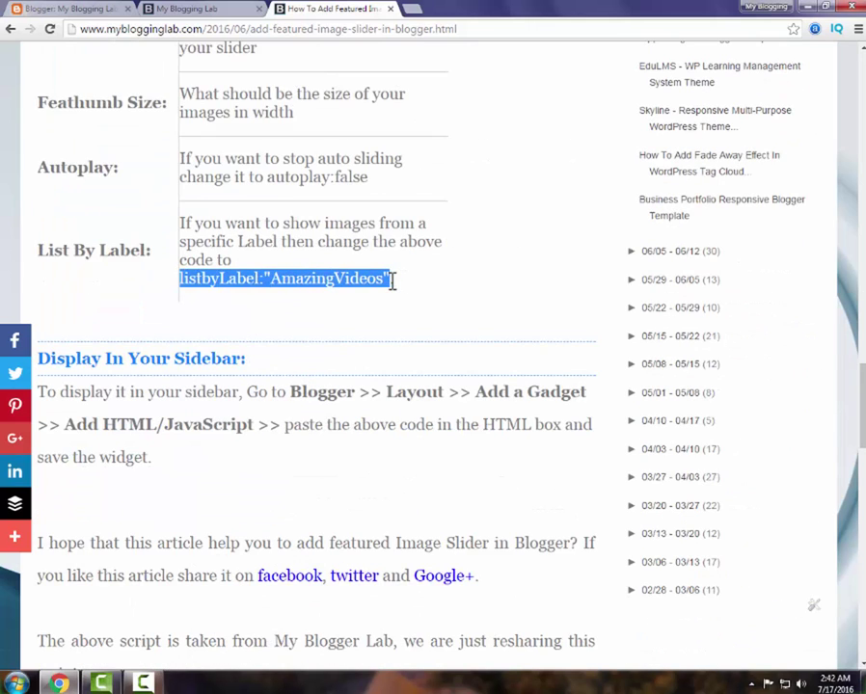
right_click(341, 279)
click(366, 286)
Step: Swap listbyLabel: false for the pasted label line, changing AmazingVideos to Personal, and save
key(ctrl+1)
scroll(580, 540, down, 1)
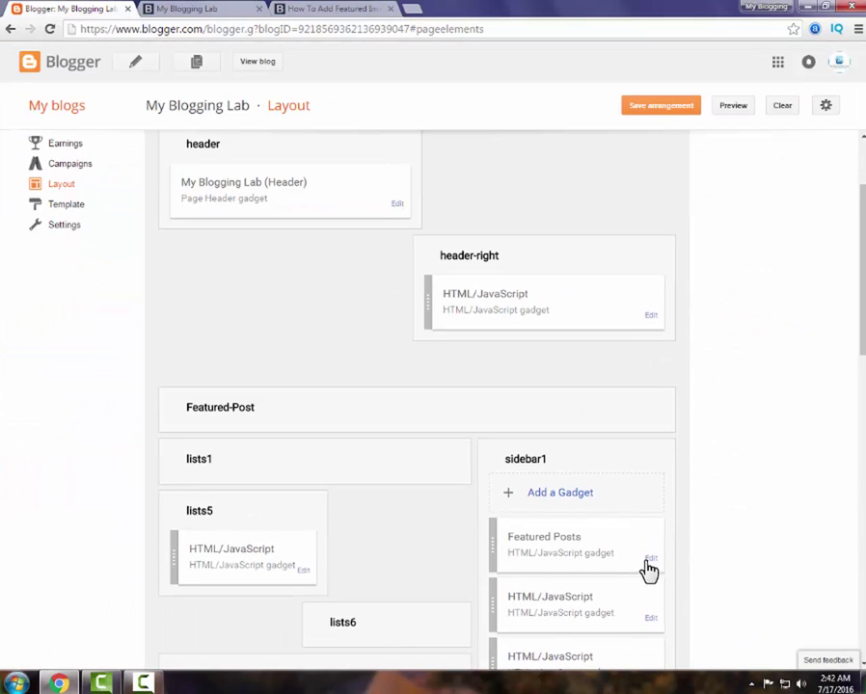
click(648, 561)
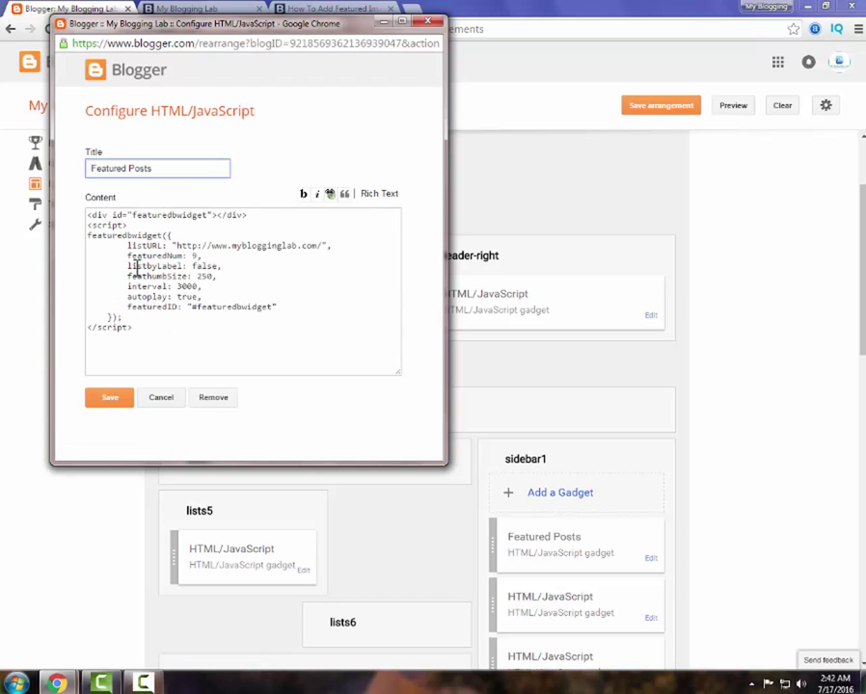
drag(128, 266, 247, 278)
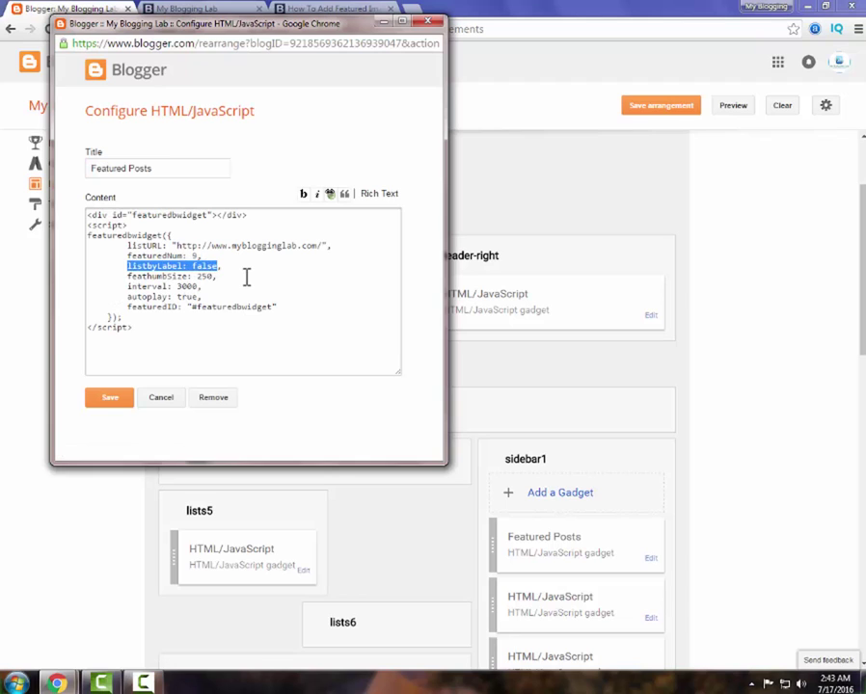
key(ctrl+v)
drag(193, 265, 257, 267)
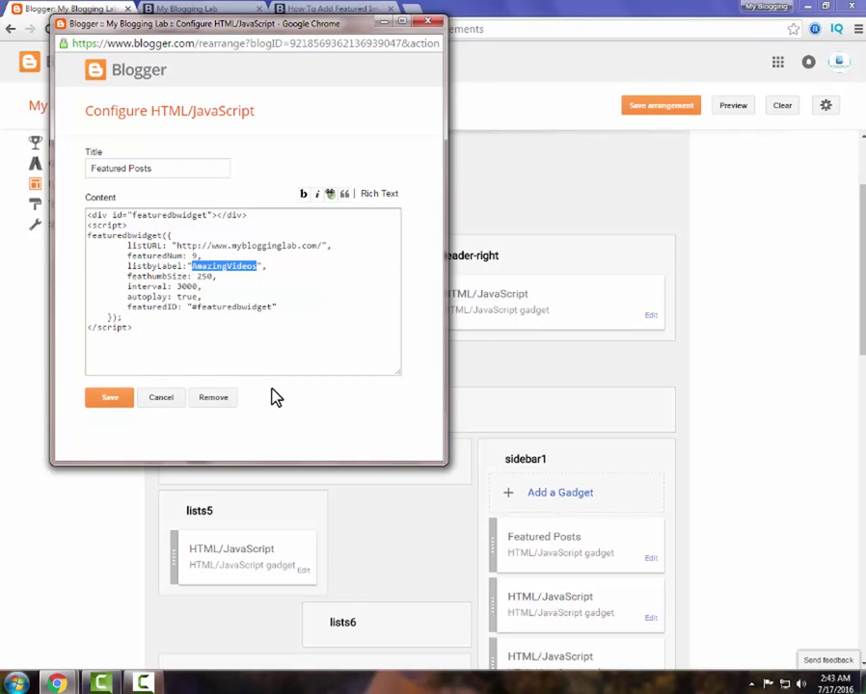
text(F)
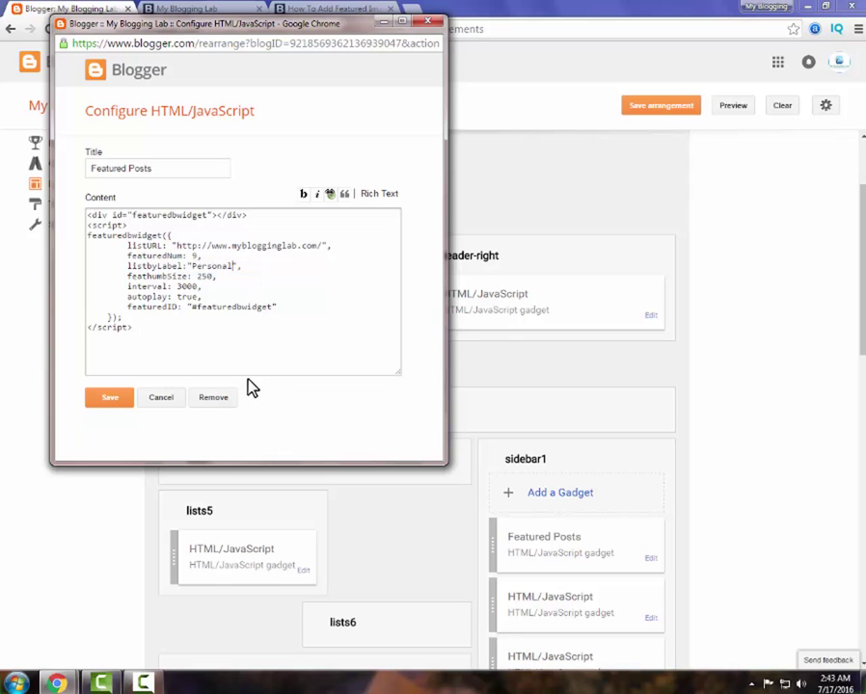
click(108, 397)
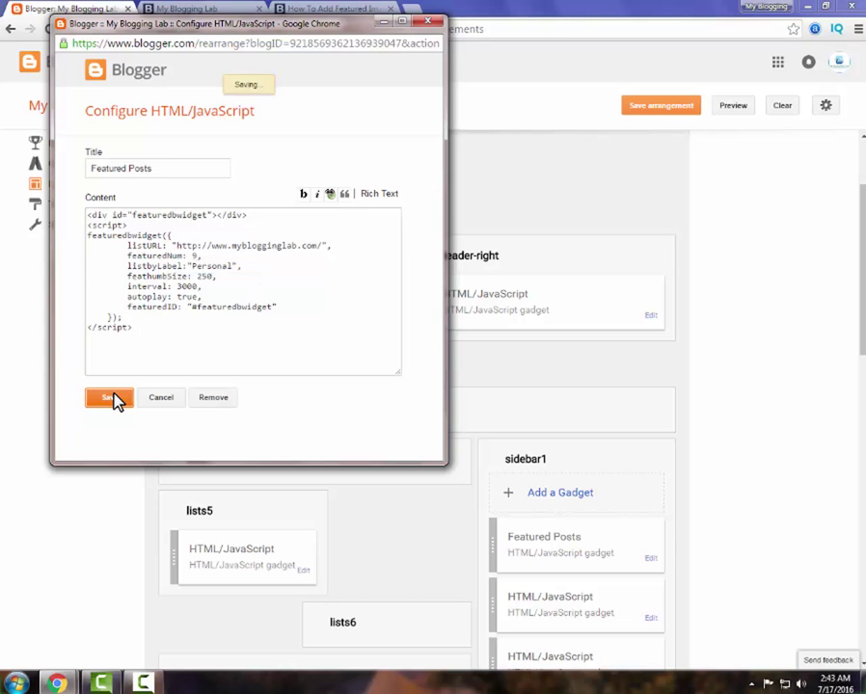
Step: Save the layout arrangement, reload the blog, and advance the slider twice through featured posts
click(630, 106)
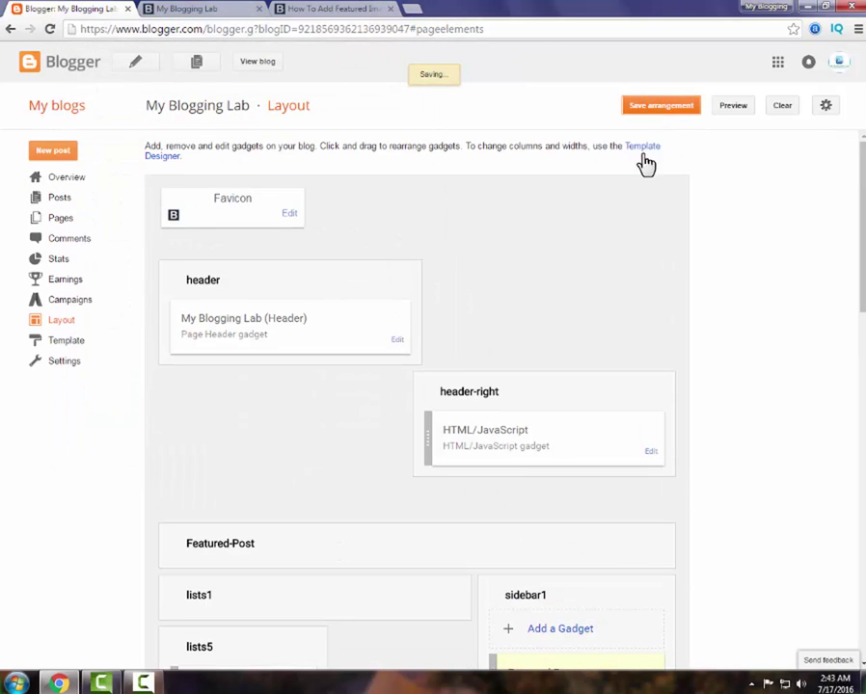
click(173, 9)
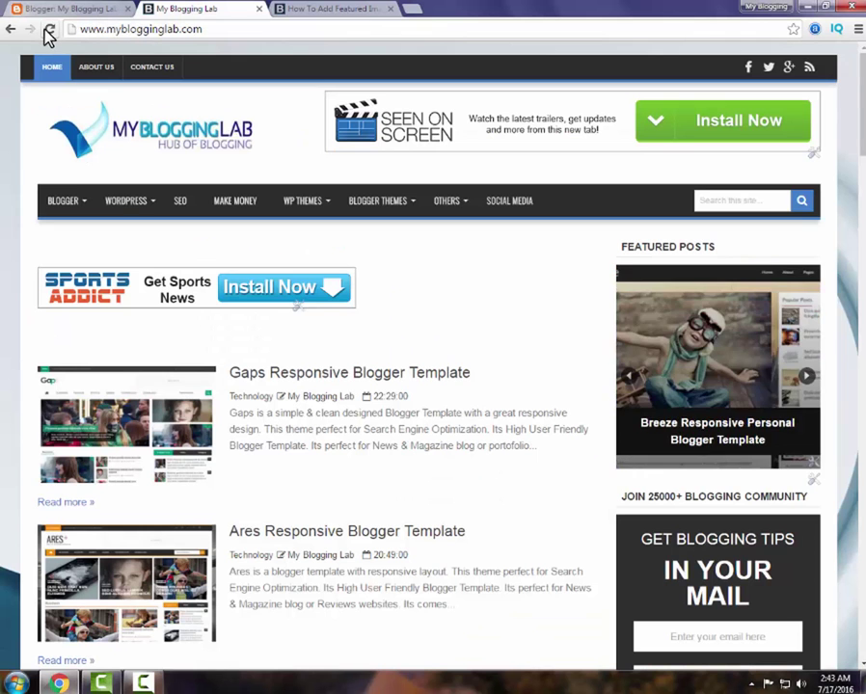
click(46, 31)
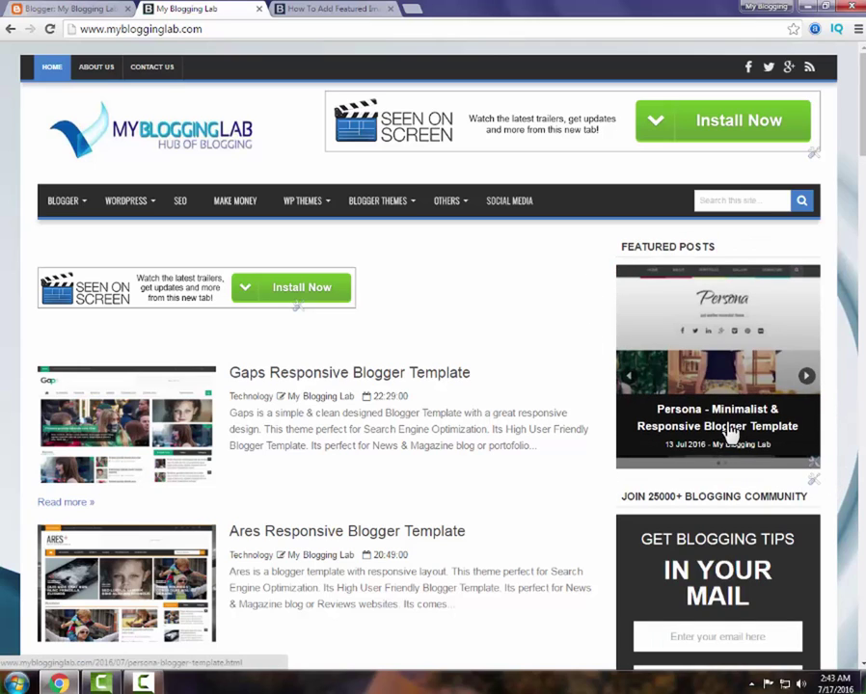
click(806, 377)
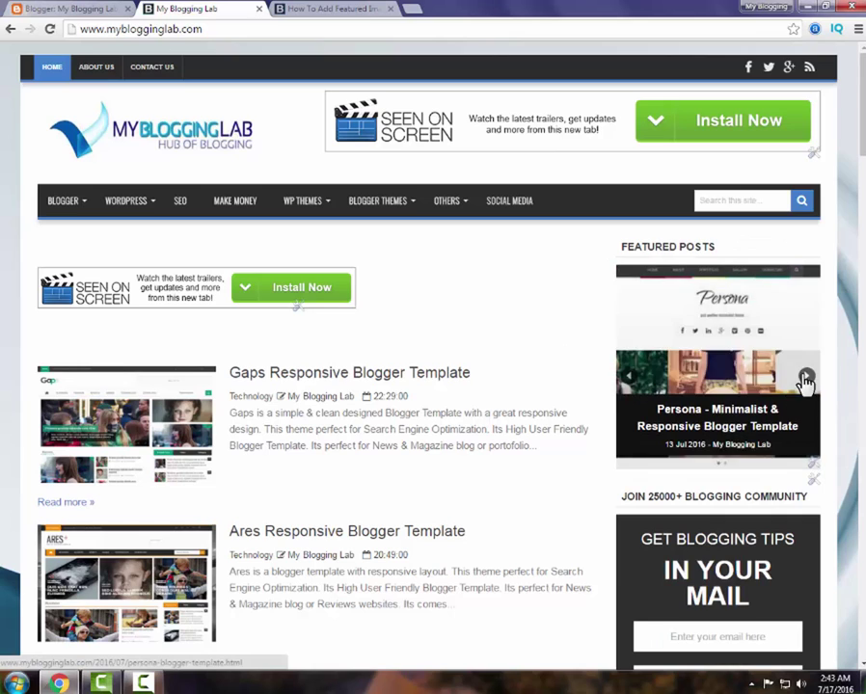
click(807, 380)
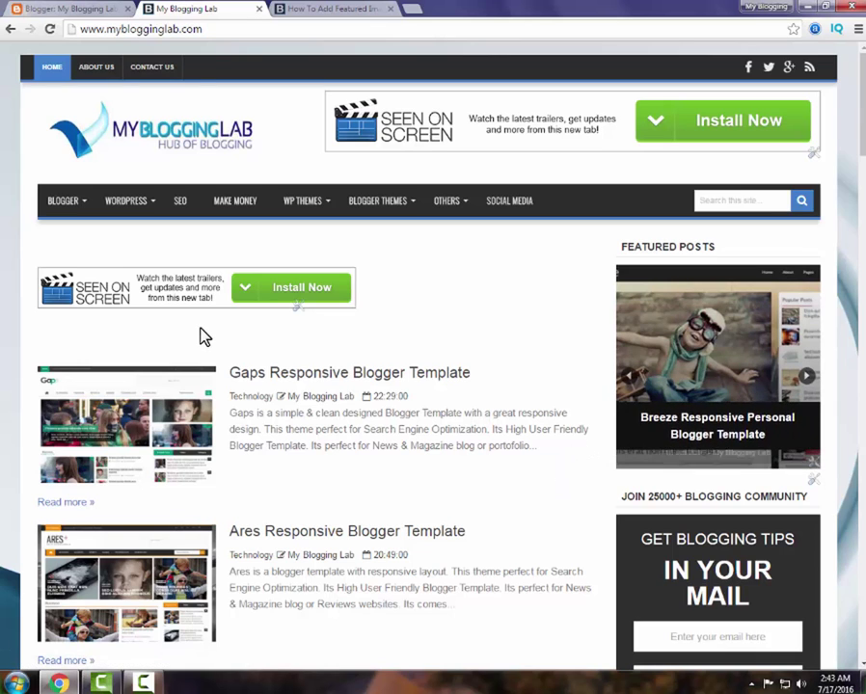
key(ctrl+Tab)
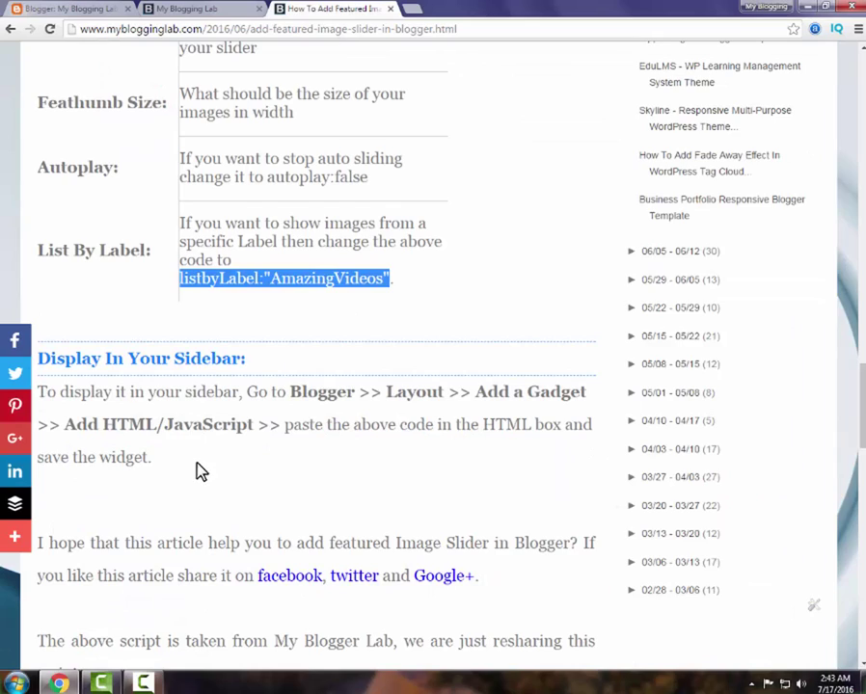
scroll(200, 470, up, 2)
scroll(201, 470, up, 2)
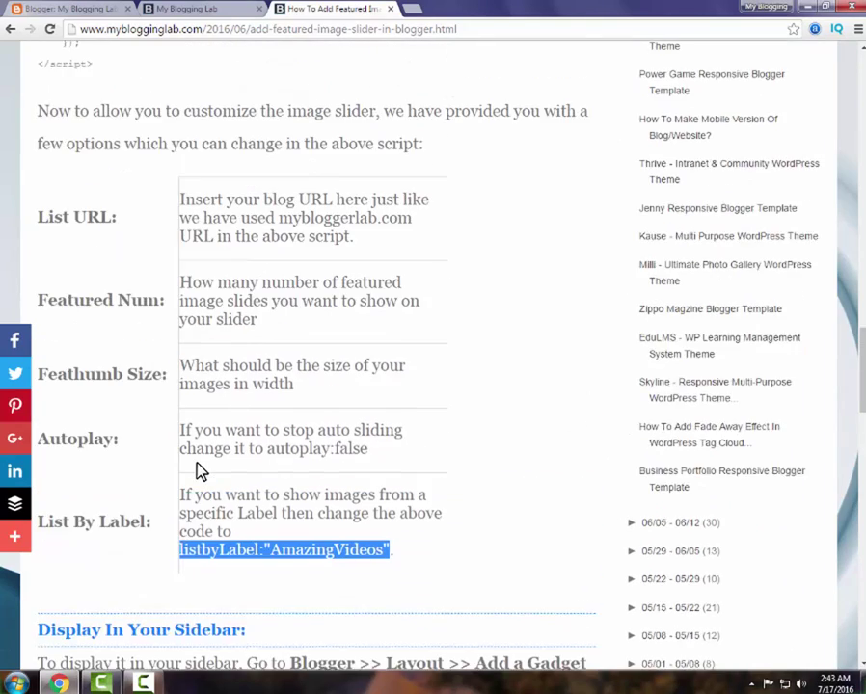
scroll(200, 471, up, 2)
scroll(198, 469, up, 3)
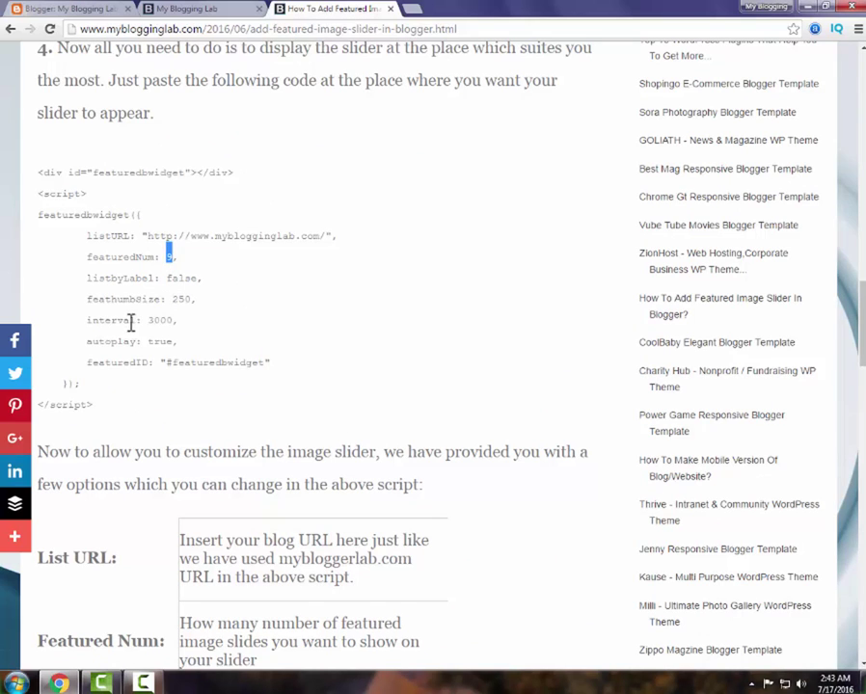
scroll(206, 508, down, 3)
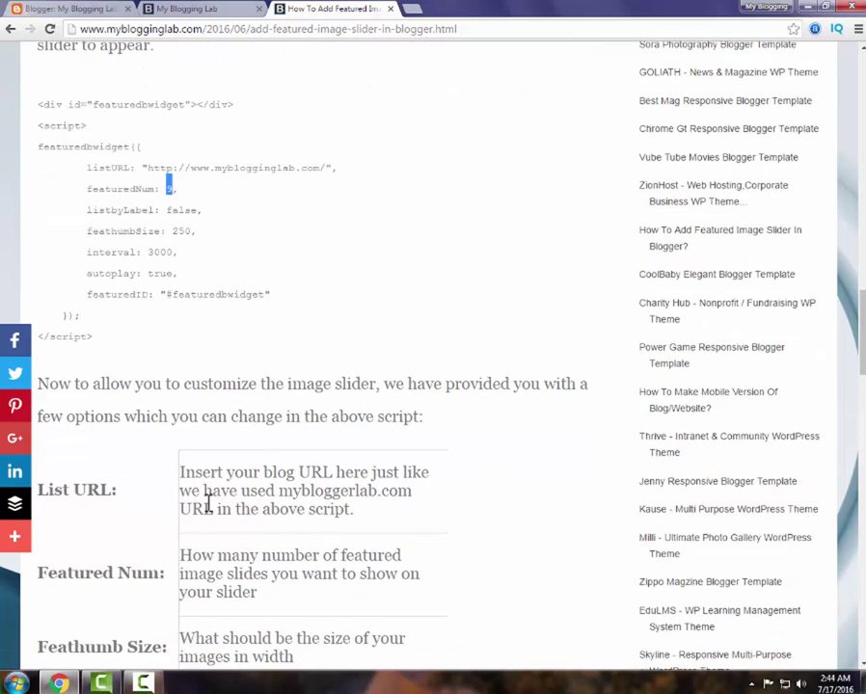
click(206, 11)
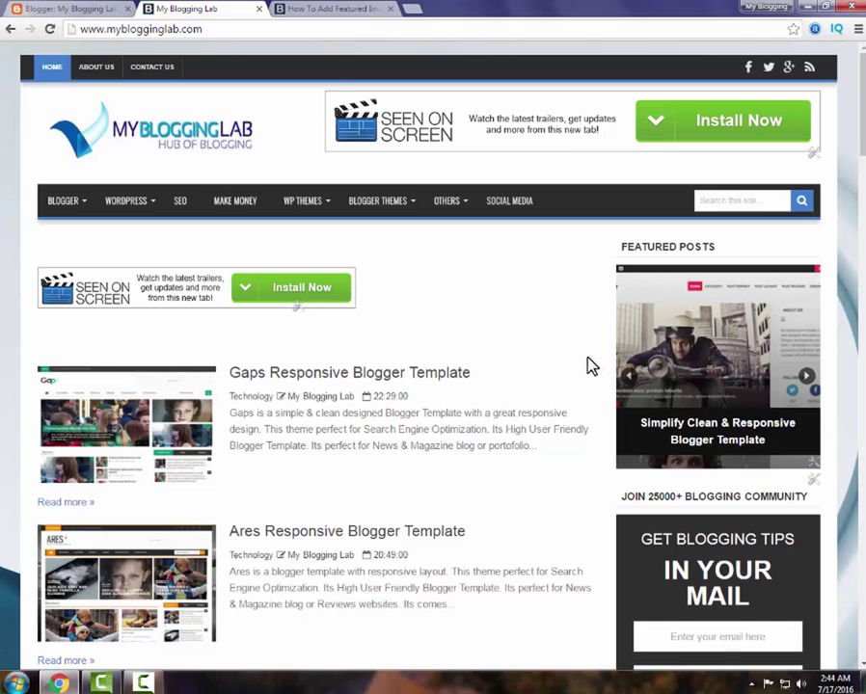
click(314, 9)
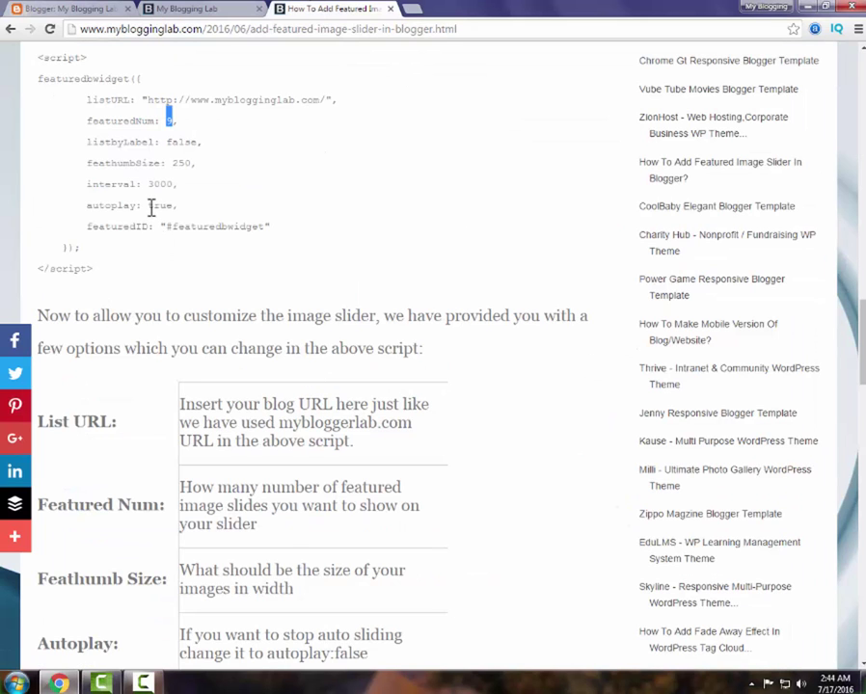
drag(150, 205, 173, 202)
click(175, 278)
scroll(252, 479, down, 1)
scroll(253, 479, down, 2)
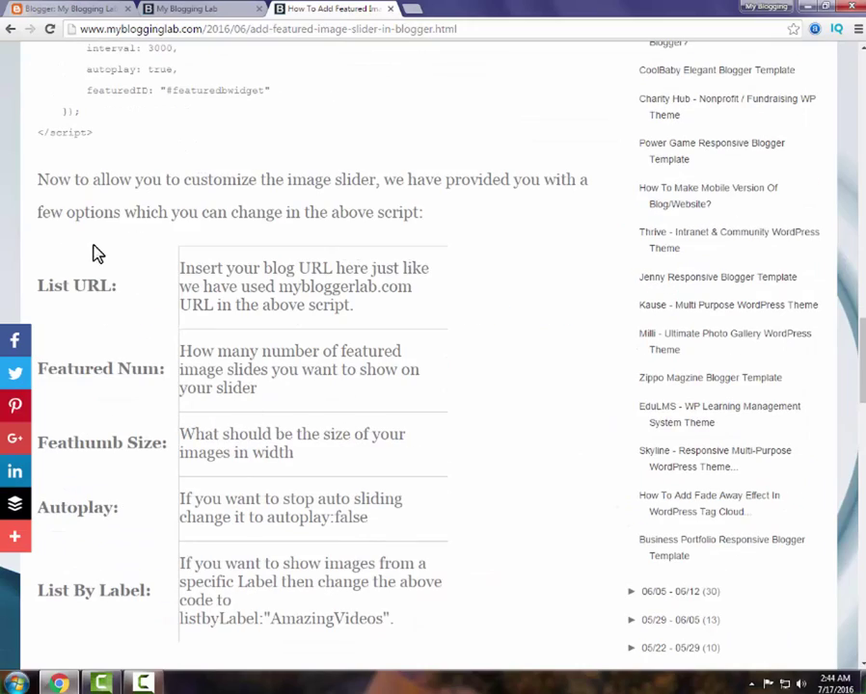
scroll(323, 491, up, 4)
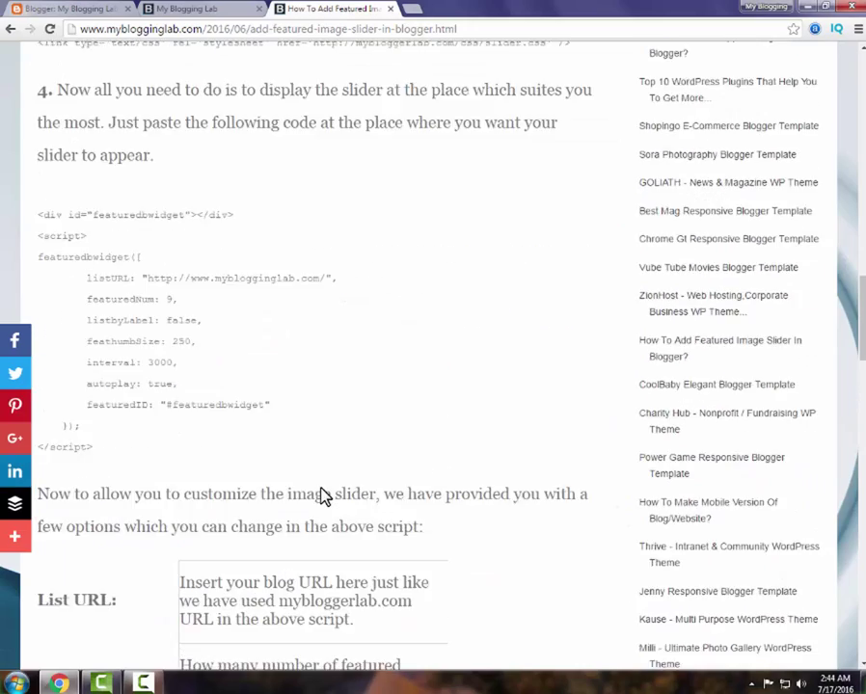
scroll(323, 496, up, 3)
scroll(324, 494, up, 6)
scroll(323, 496, up, 3)
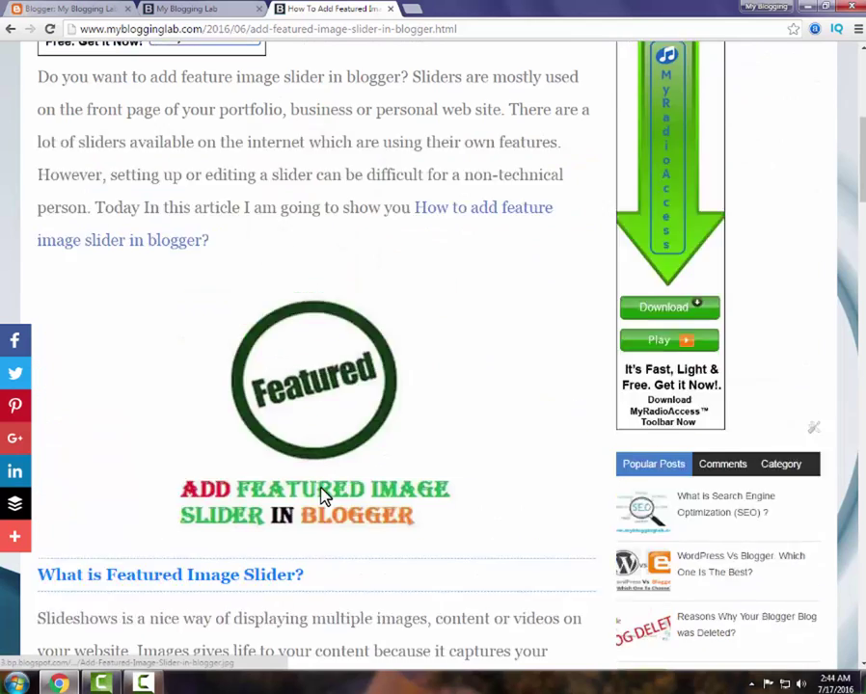
scroll(396, 449, up, 3)
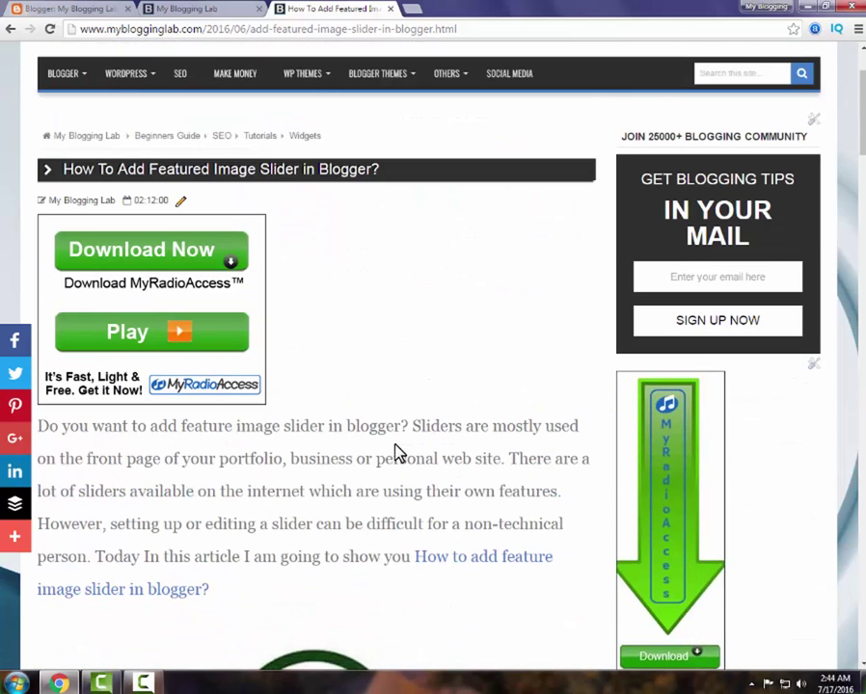
scroll(366, 449, up, 2)
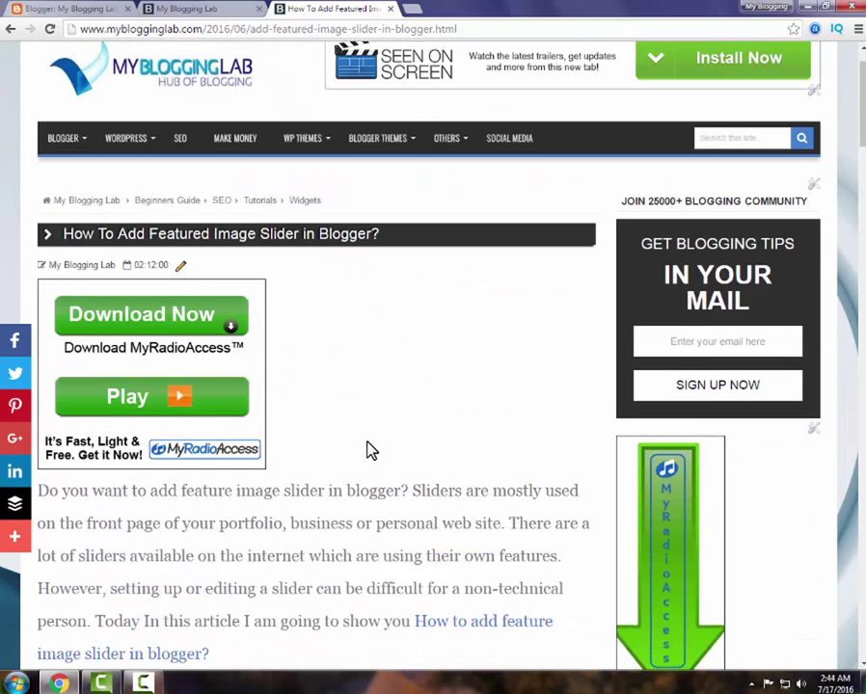
Step: Review all posts and their labels in Blogger's Posts list, then view the blog homepage
click(172, 10)
click(60, 9)
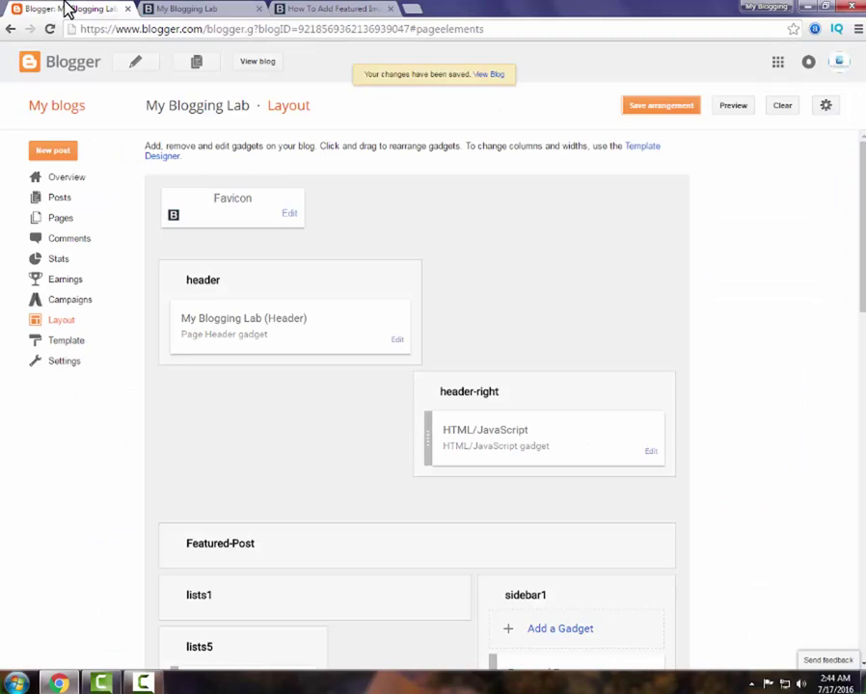
click(72, 202)
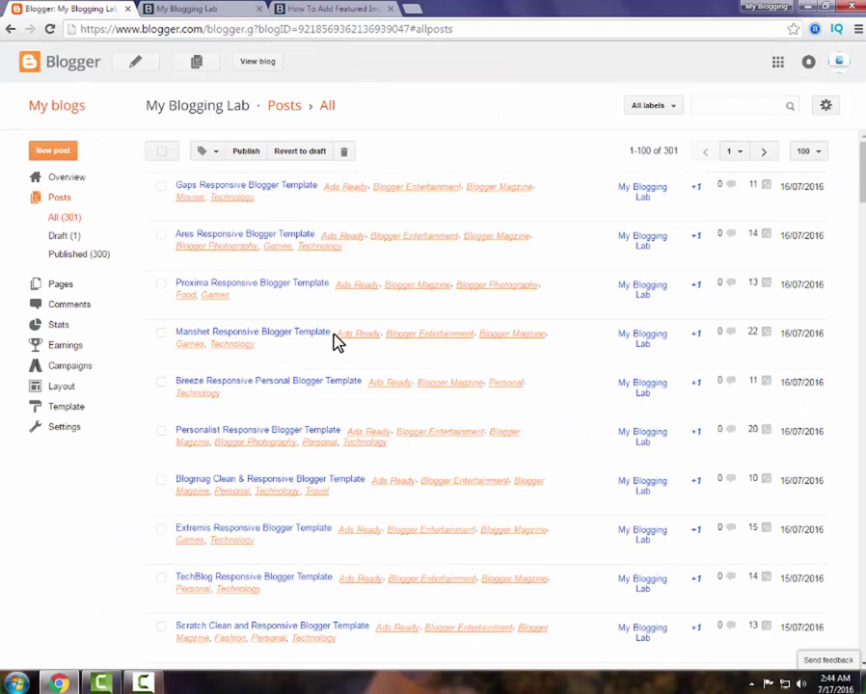
click(183, 9)
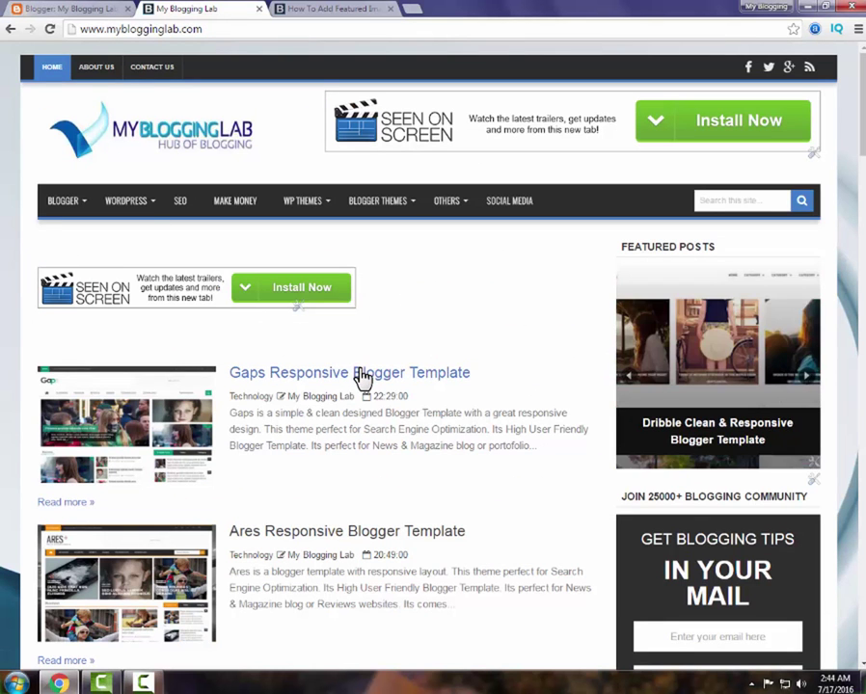